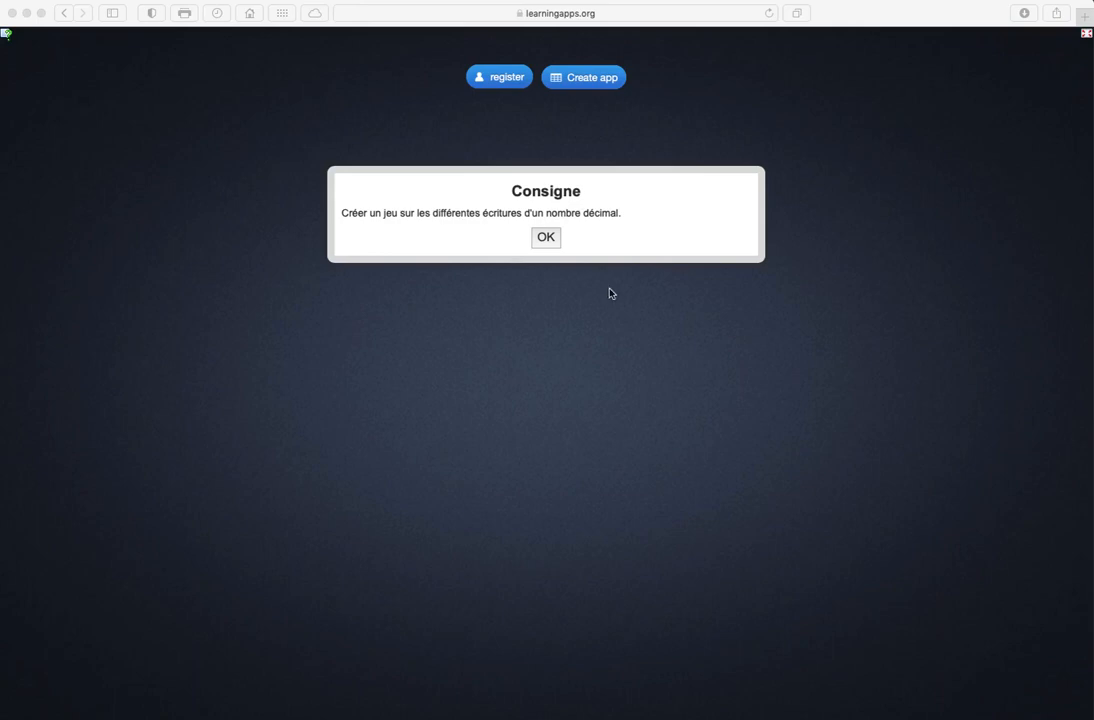
- Dismiss the assignment instructions and start creating an app with the "Classer par paire" template
left_click(547, 241)
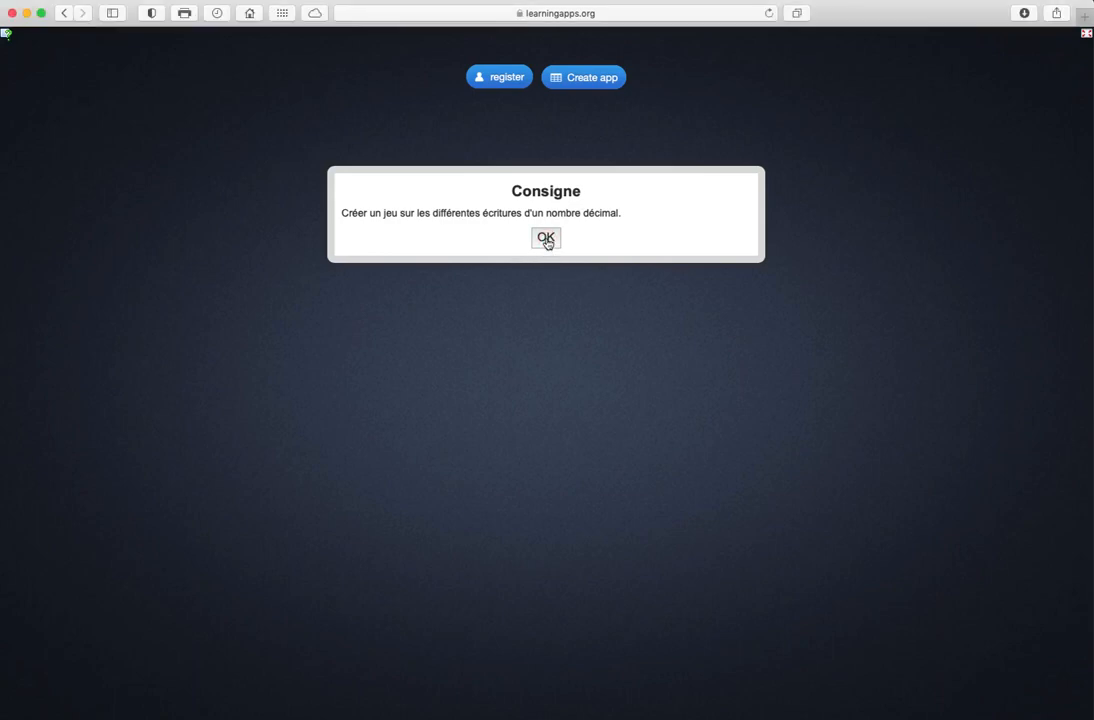
left_click(547, 240)
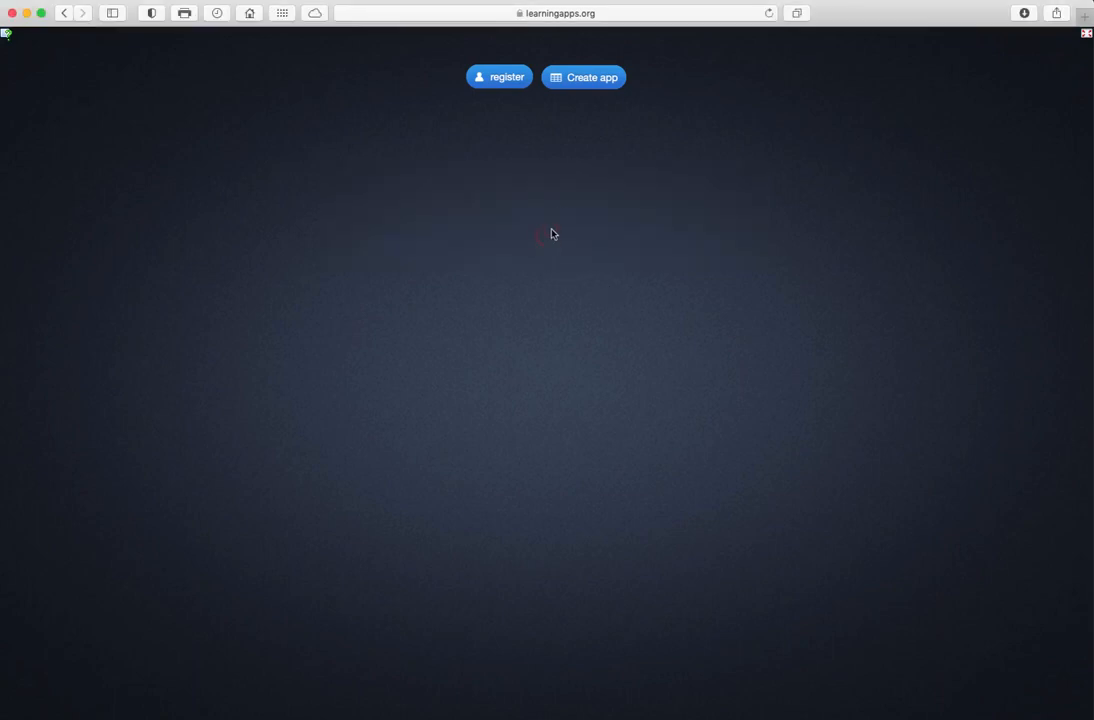
left_click(586, 84)
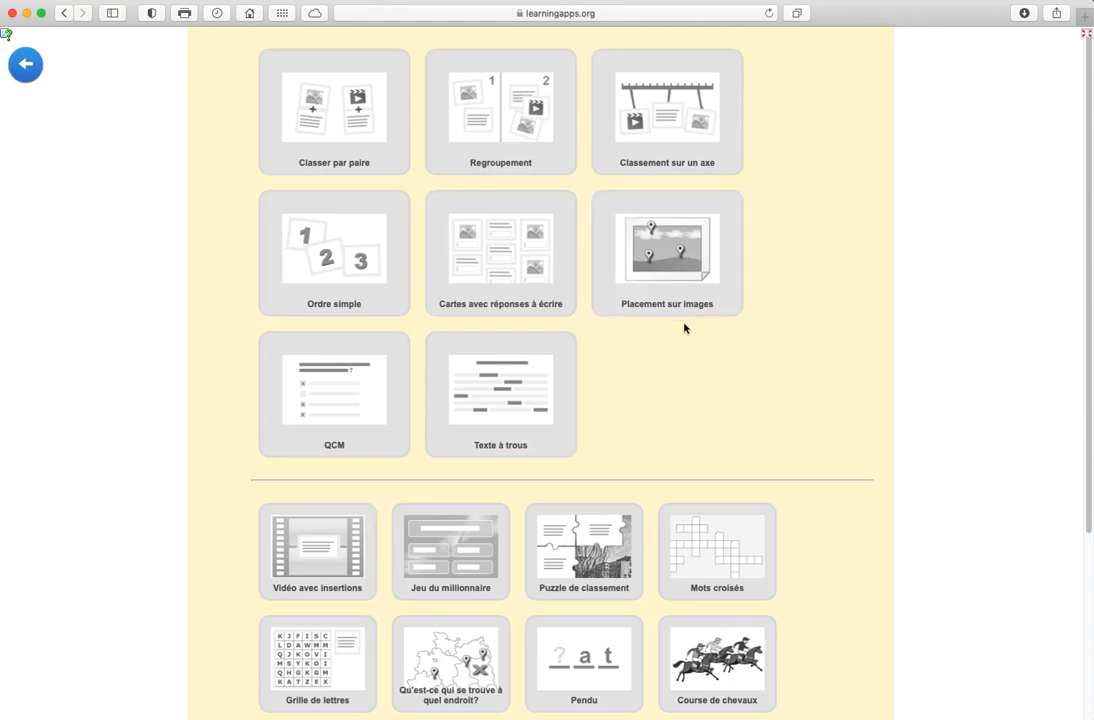
left_click(344, 141)
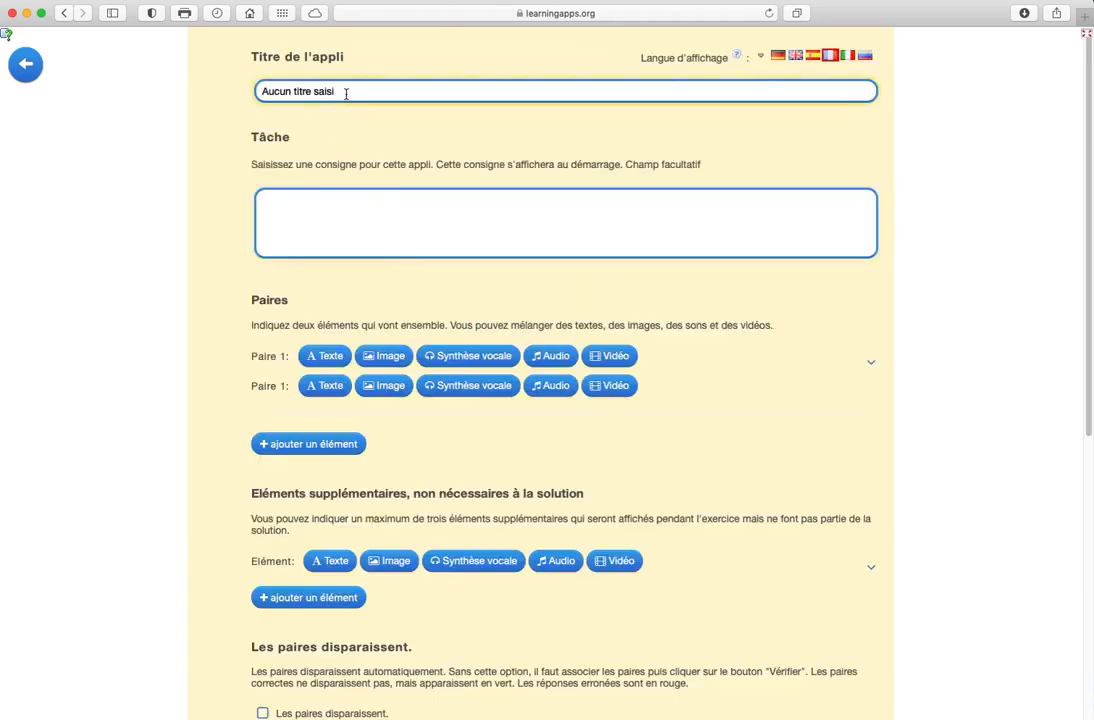
- Title the app "Jeu de" plus the pupil's first name, and set its task to "Retrouver les nombres égaux."
triple_click(345, 91)
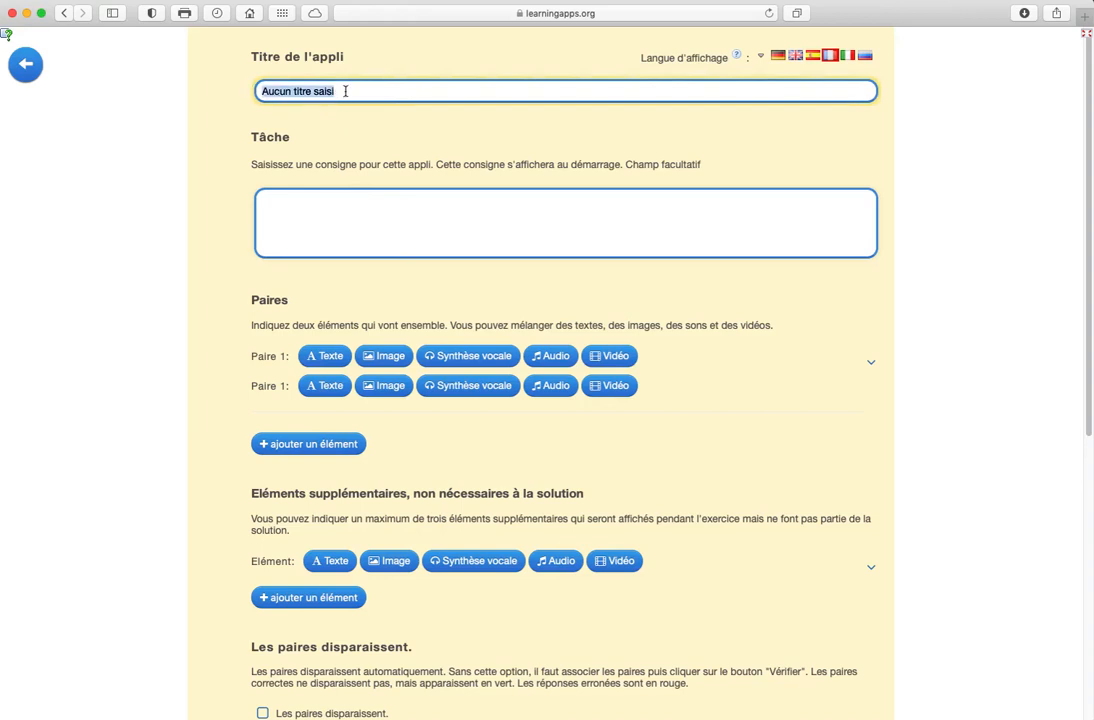
type("Je")
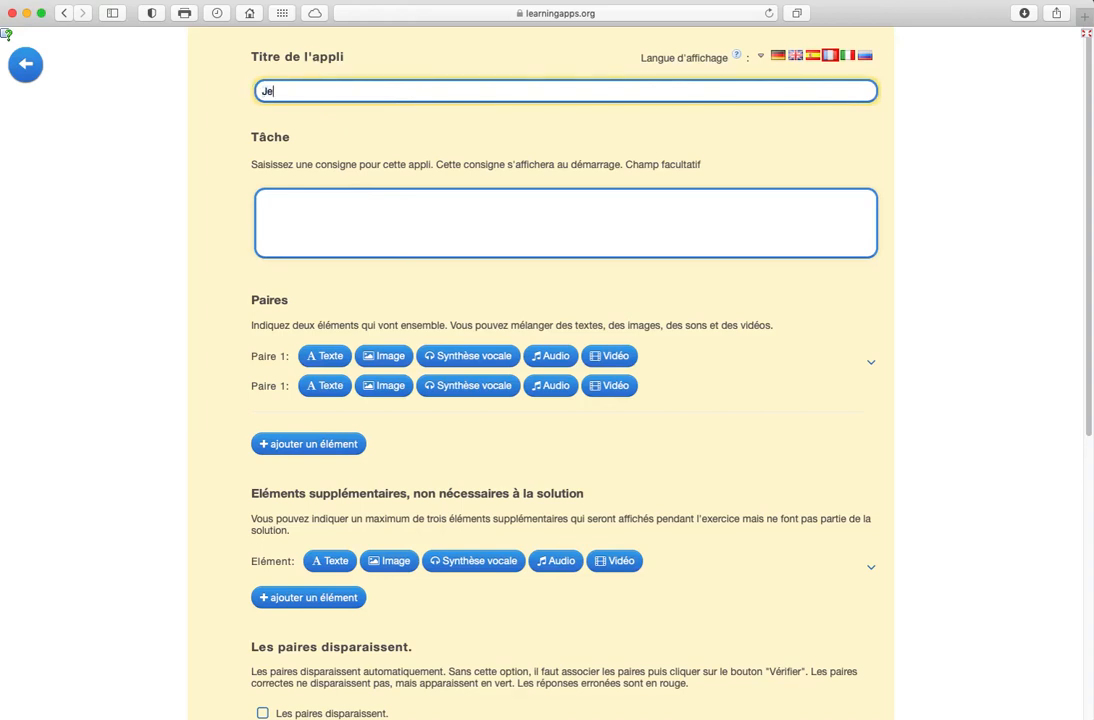
type("u de Juliette")
left_click(308, 220)
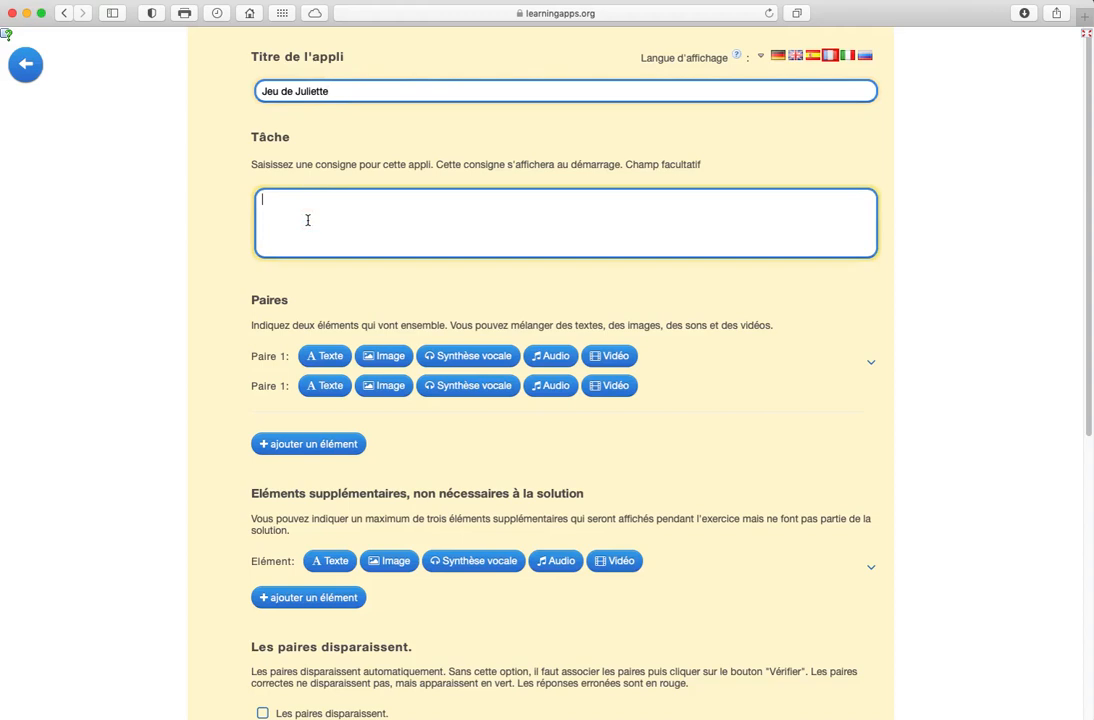
type("Retrouver les nombre")
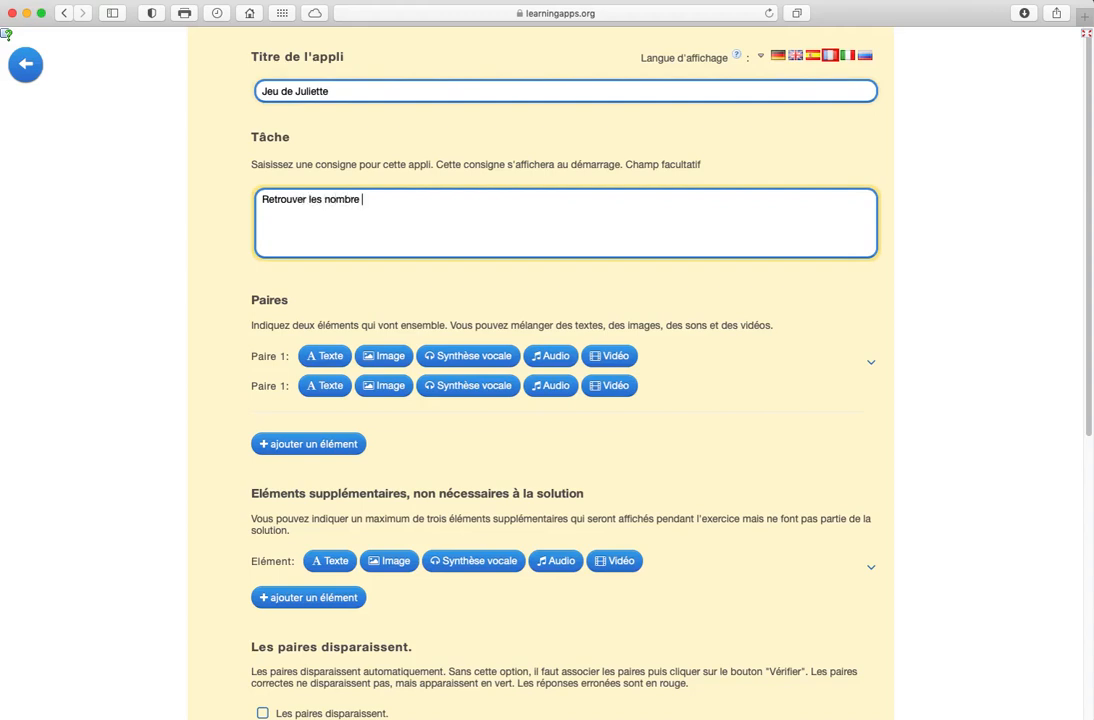
type("s égaux.")
- Fill pair 1 with the text elements "15,4" and "154/10"
left_click(339, 352)
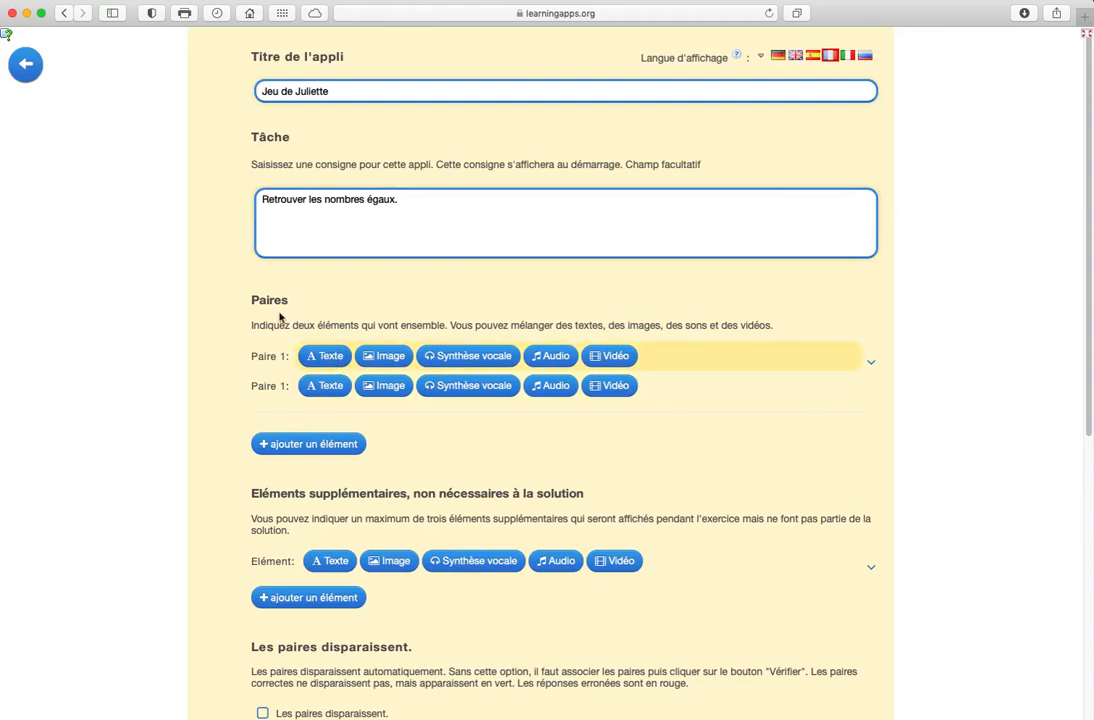
left_click(328, 357)
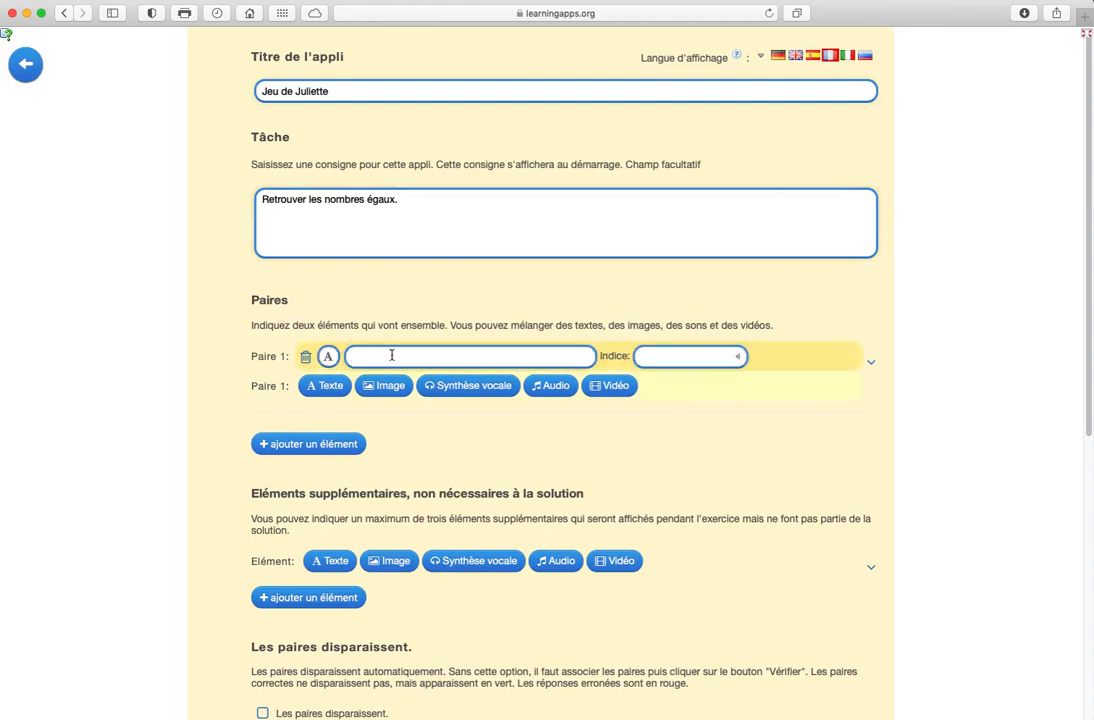
type("15,4")
left_click(332, 386)
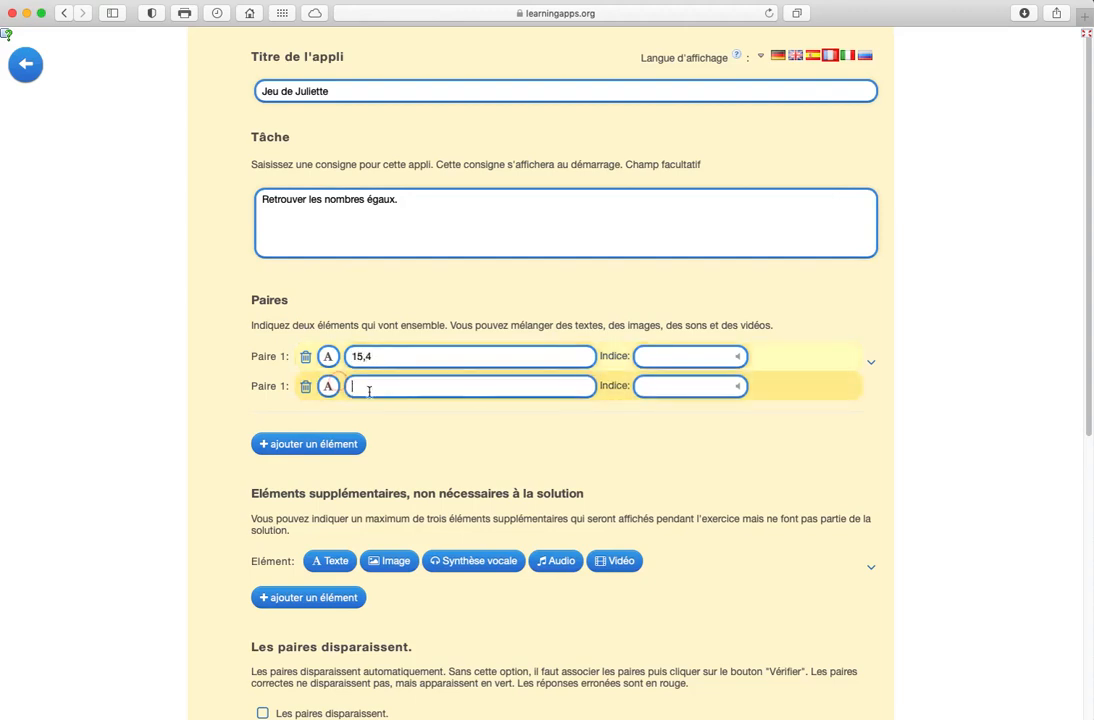
type("154/10")
- Add a second pair with the text elements "1,78" and "1 + 7/10 + 8/100"
left_click(338, 445)
left_click(326, 439)
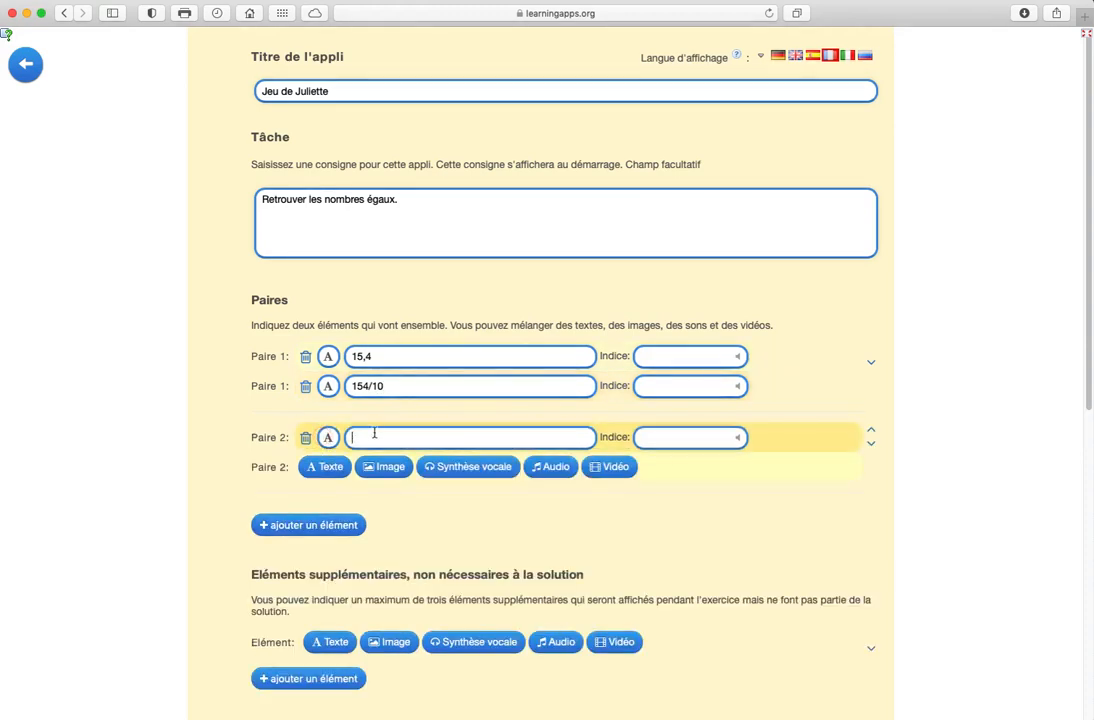
type("1,78")
left_click(325, 466)
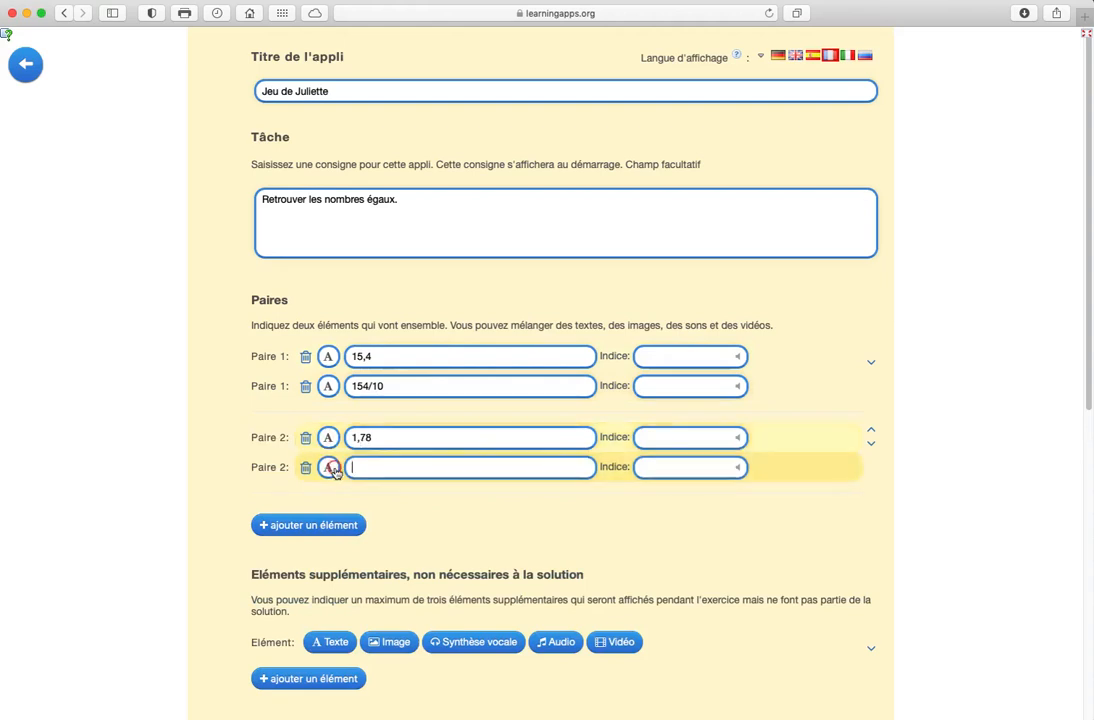
type("1++")
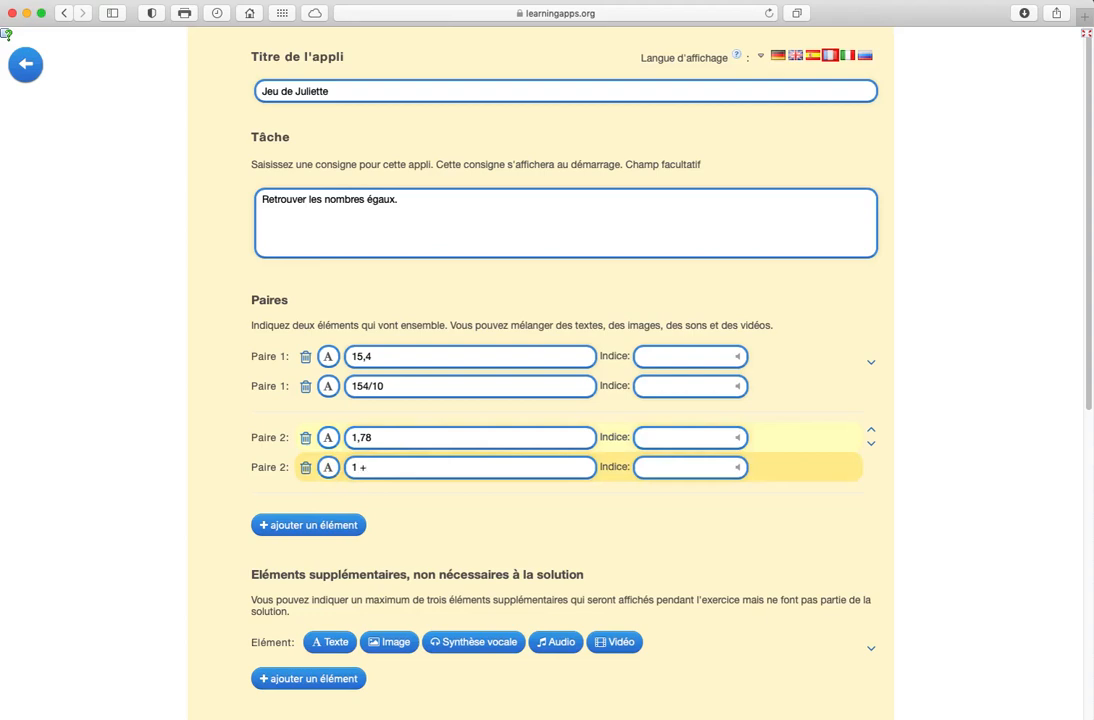
type(" 7/10 + 8/100")
- Add a third pair with the text elements "2 centièmes" and "0,02"
left_click(322, 525)
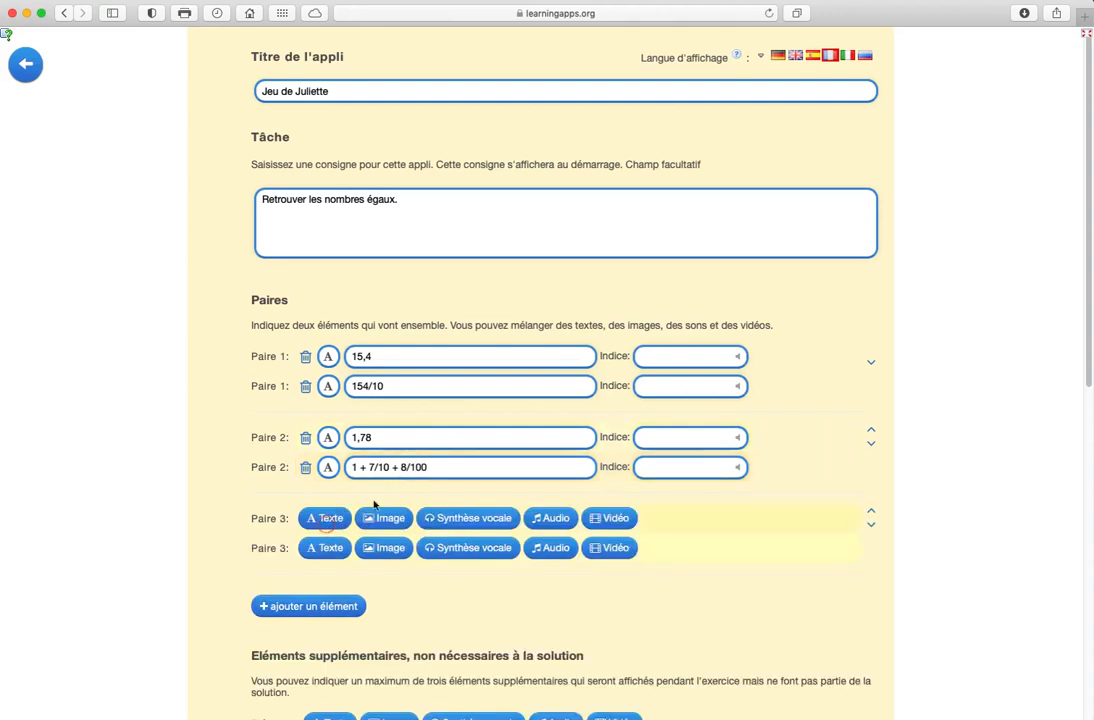
left_click(338, 517)
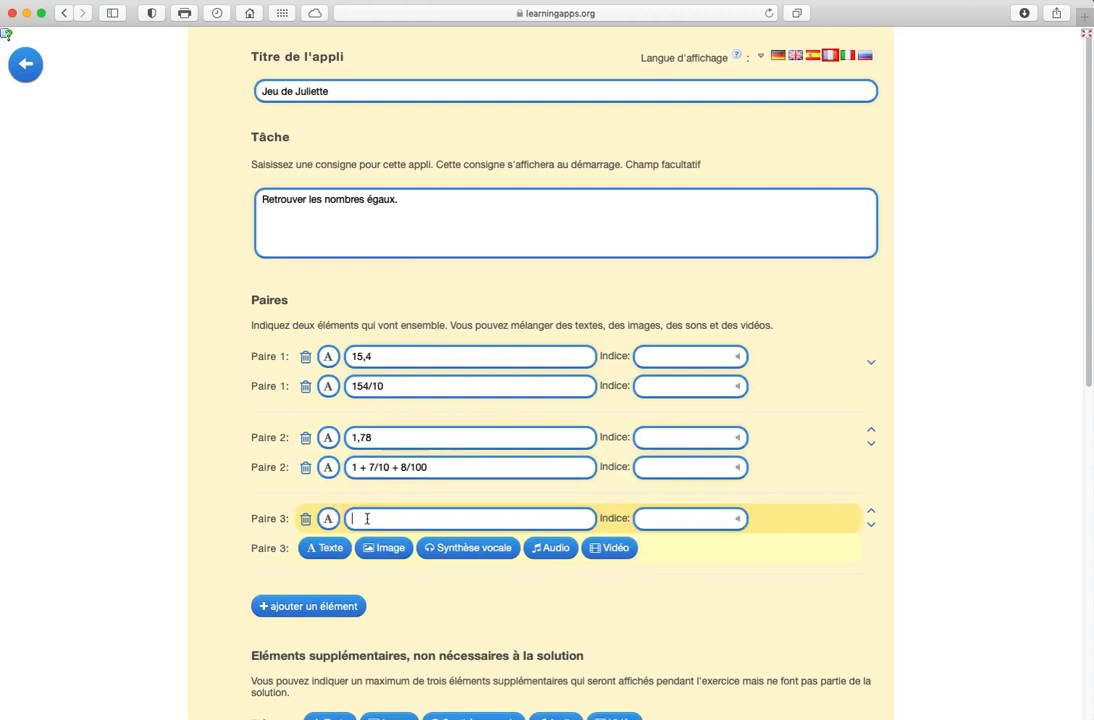
type("2 c")
key("BackSpace")
type("centièmes")
left_click(325, 547)
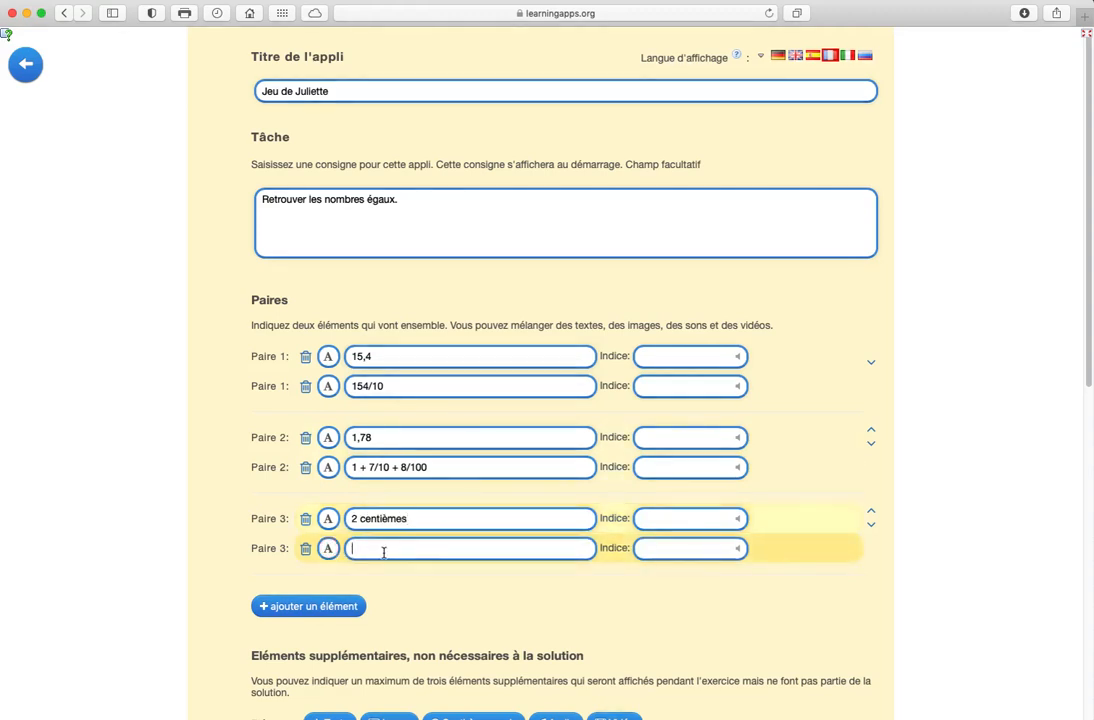
type("0,02")
- Create two supplementary text elements that are not part of the solution, "0,2" and "154/100"
scroll(435, 566, "down", 5)
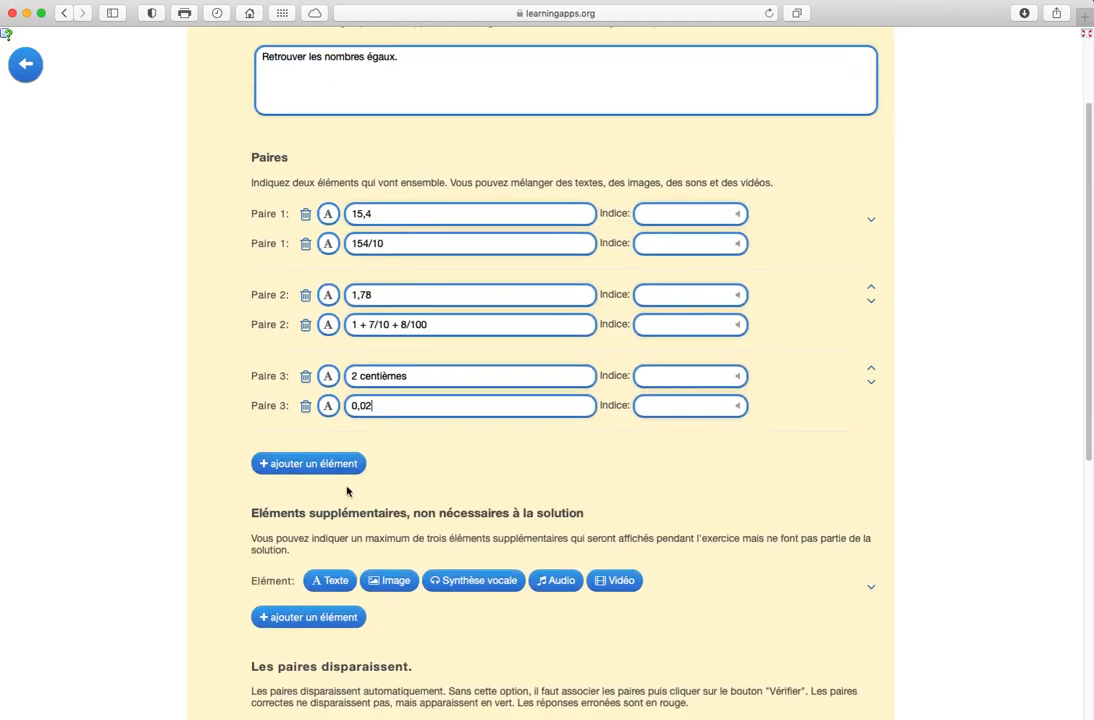
scroll(300, 500, "down", 1)
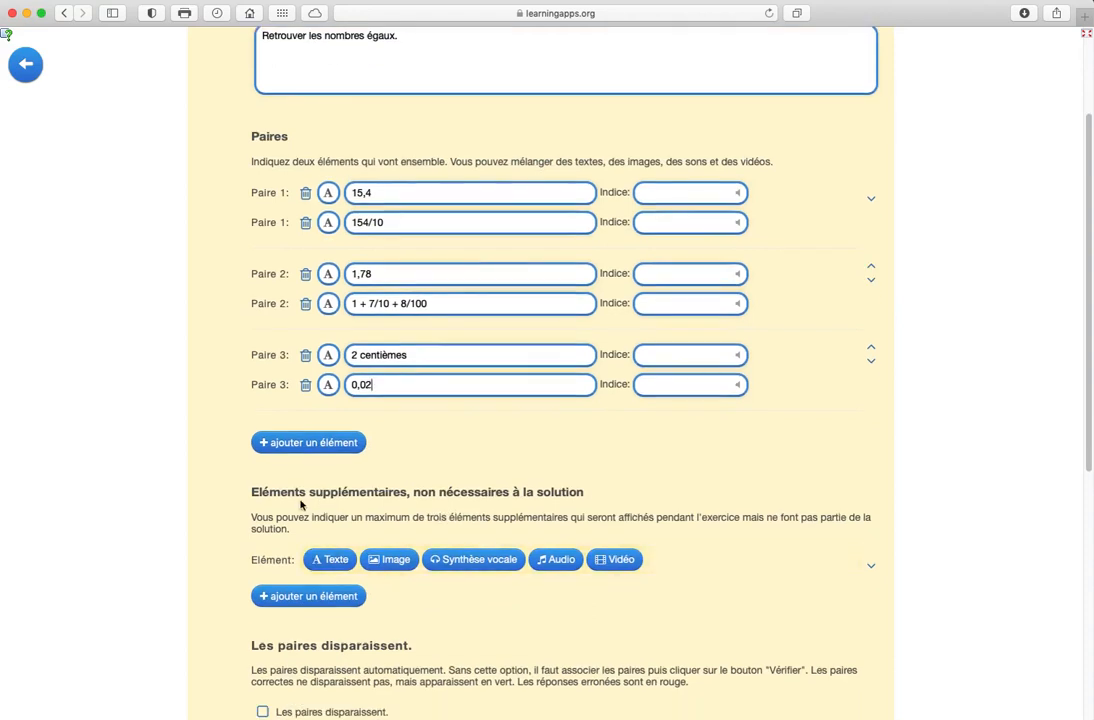
scroll(305, 500, "down", 4)
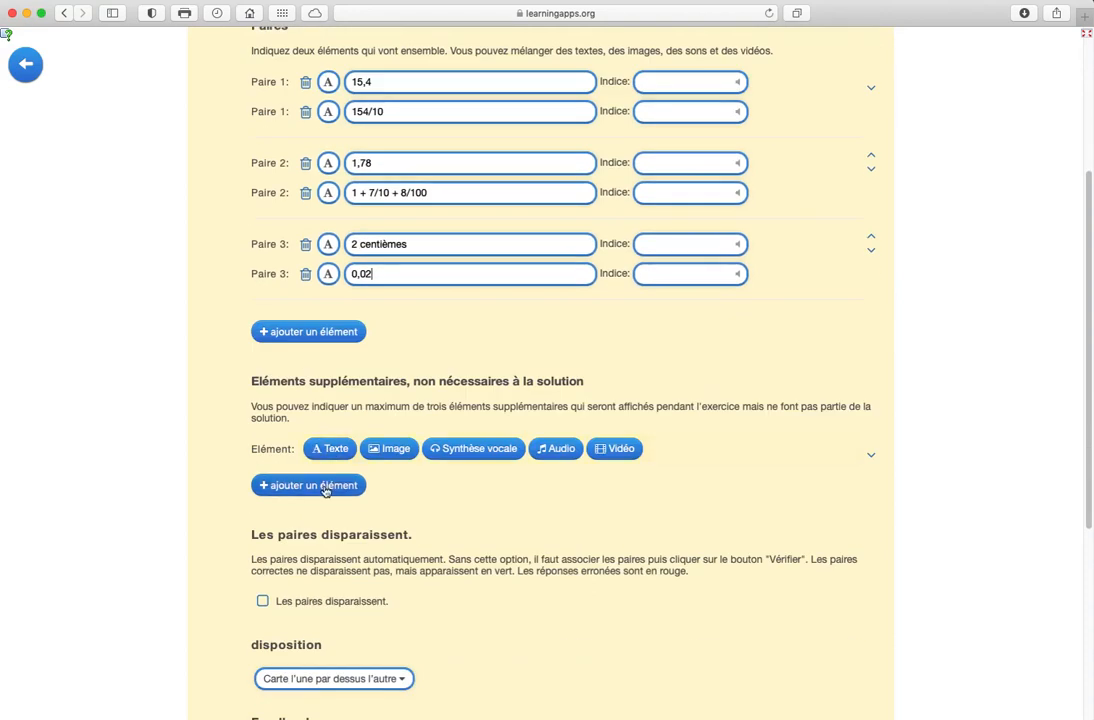
left_click(331, 486)
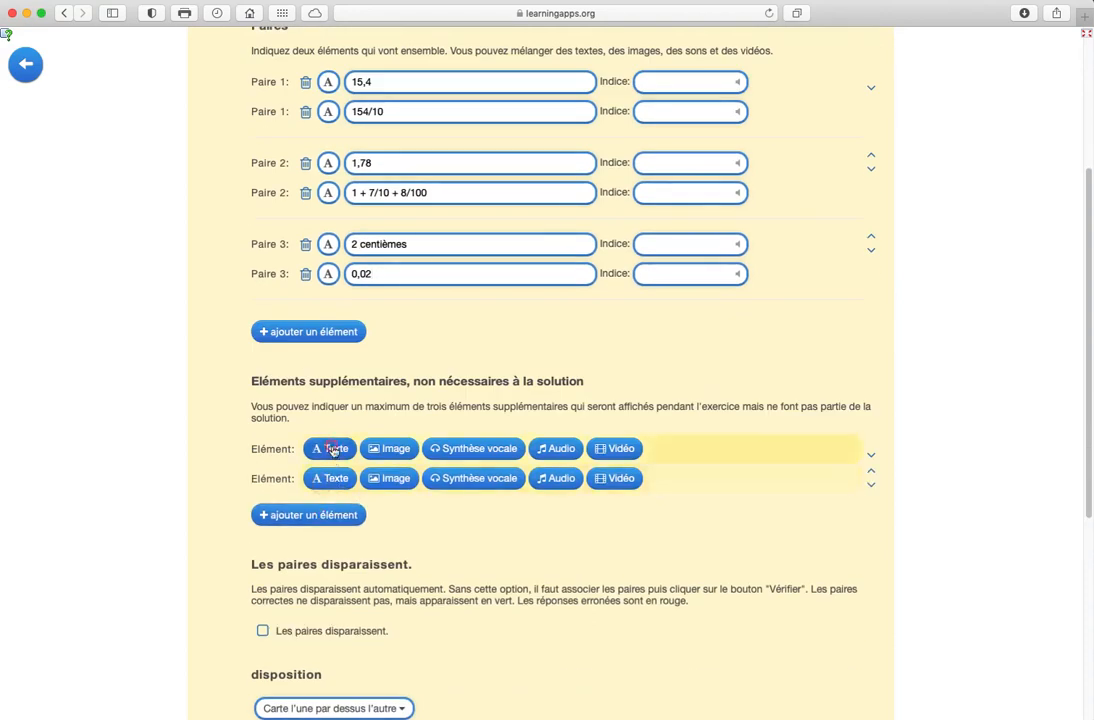
left_click(332, 448)
type("0,2")
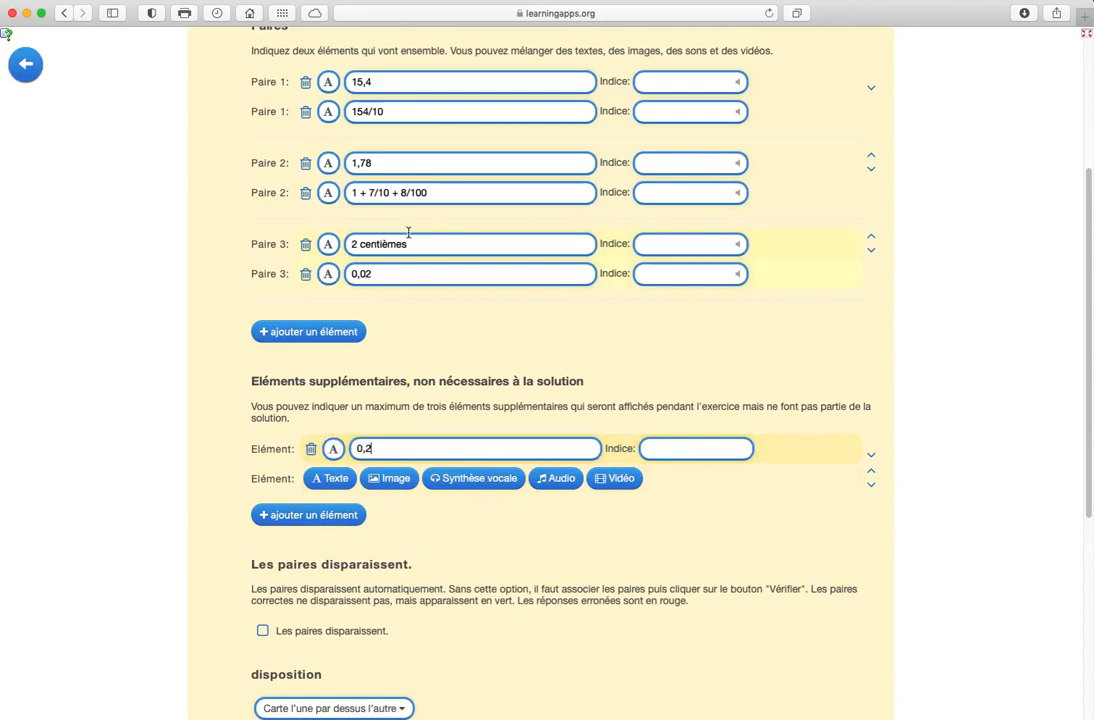
left_click(335, 478)
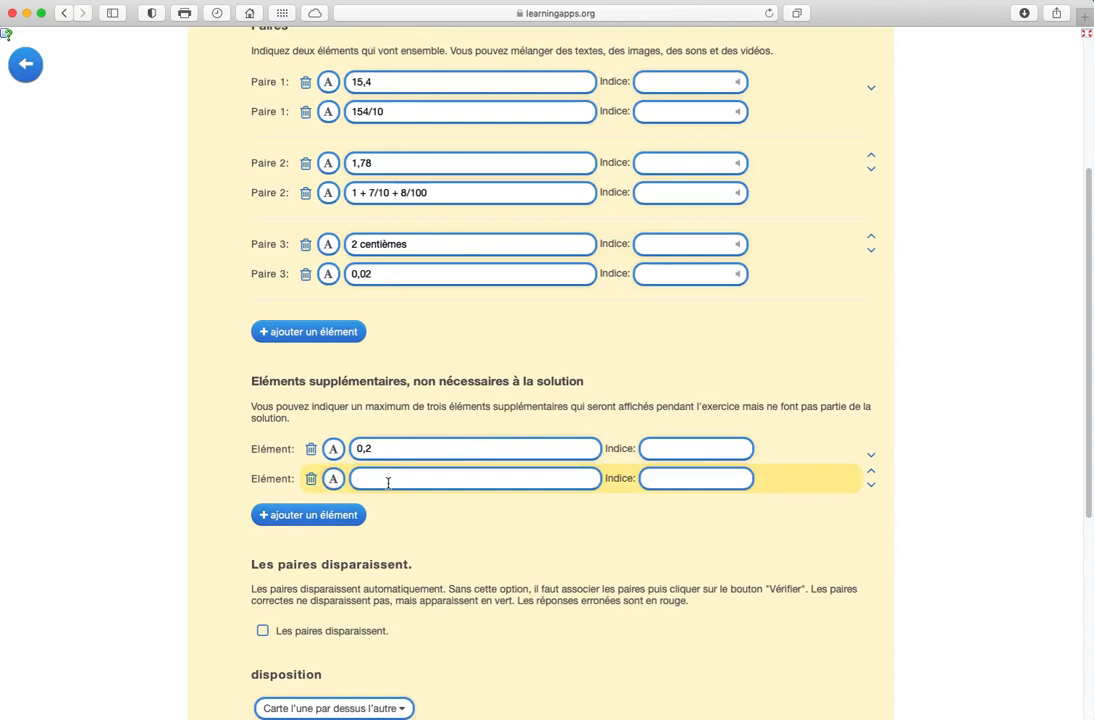
type("154/100")
left_click(370, 115)
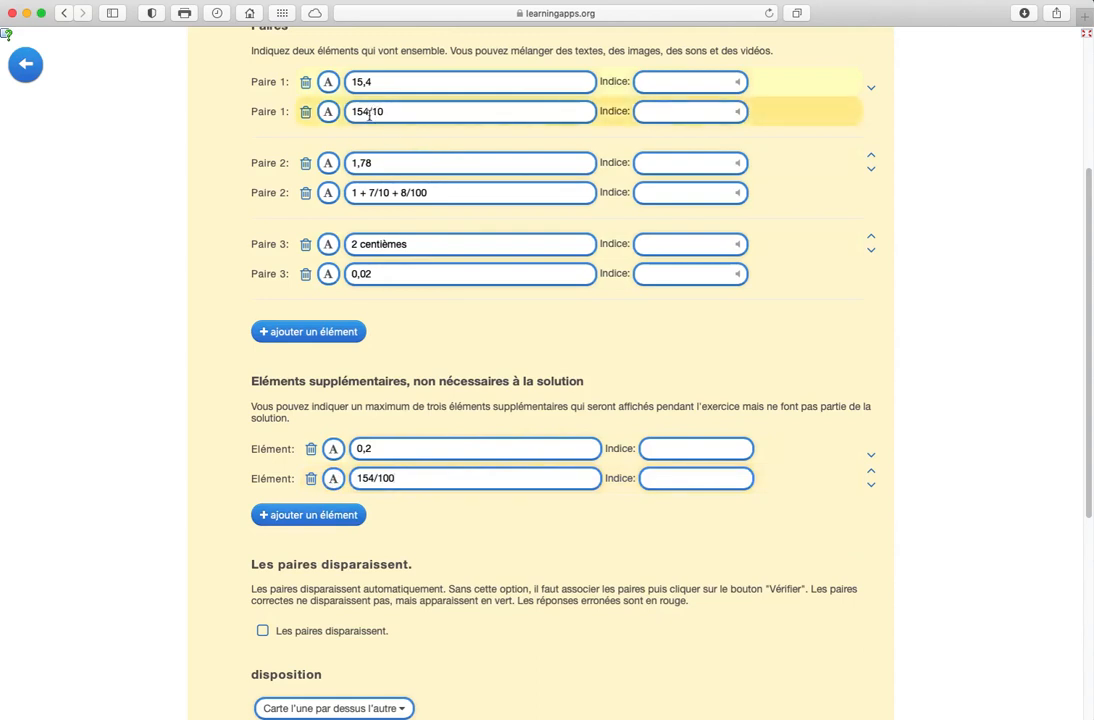
- Enable the automatic disappearance of matched pairs and display a preview of the app
scroll(424, 541, "down", 3)
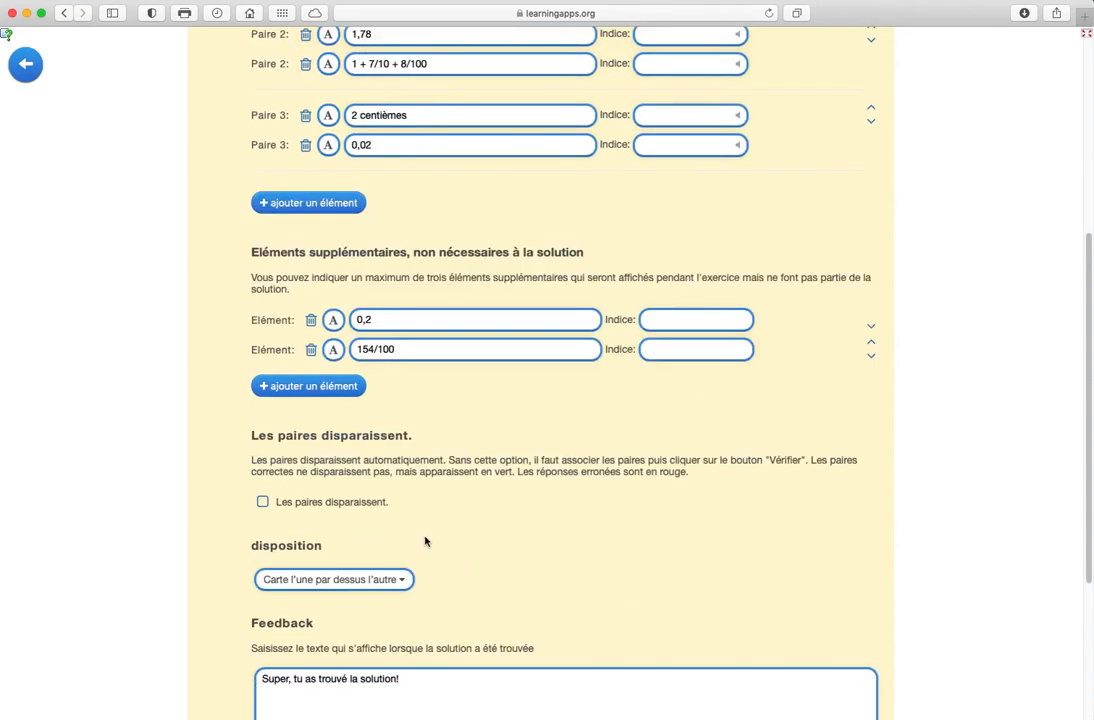
left_click(263, 471)
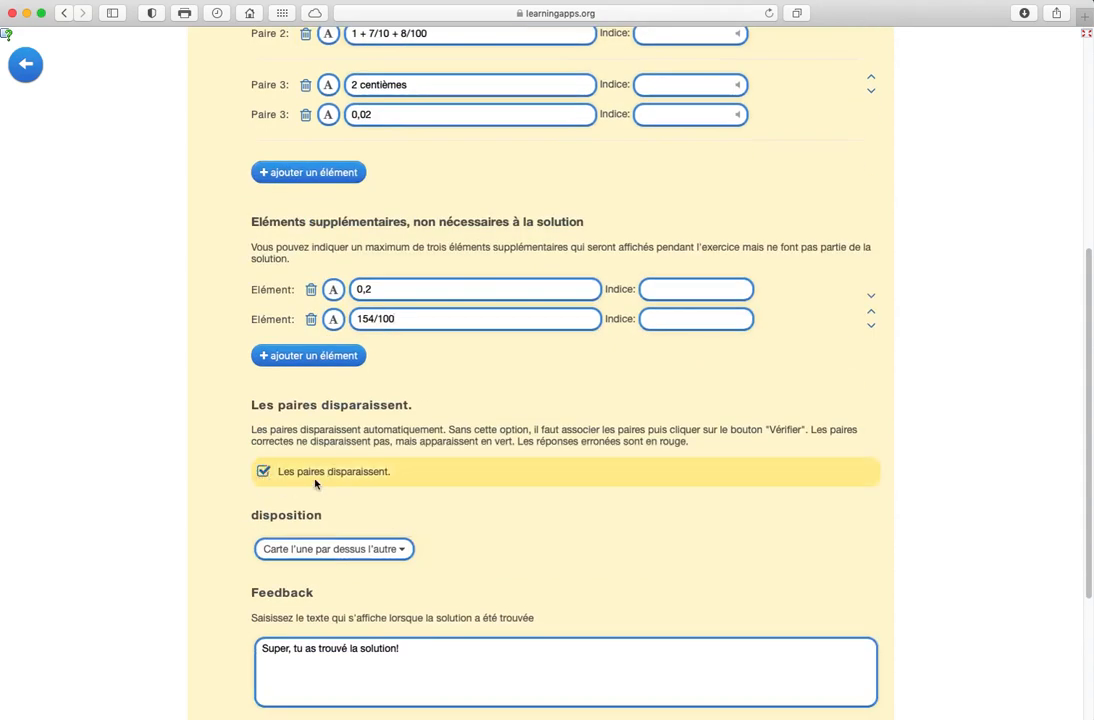
scroll(314, 483, "down", 3)
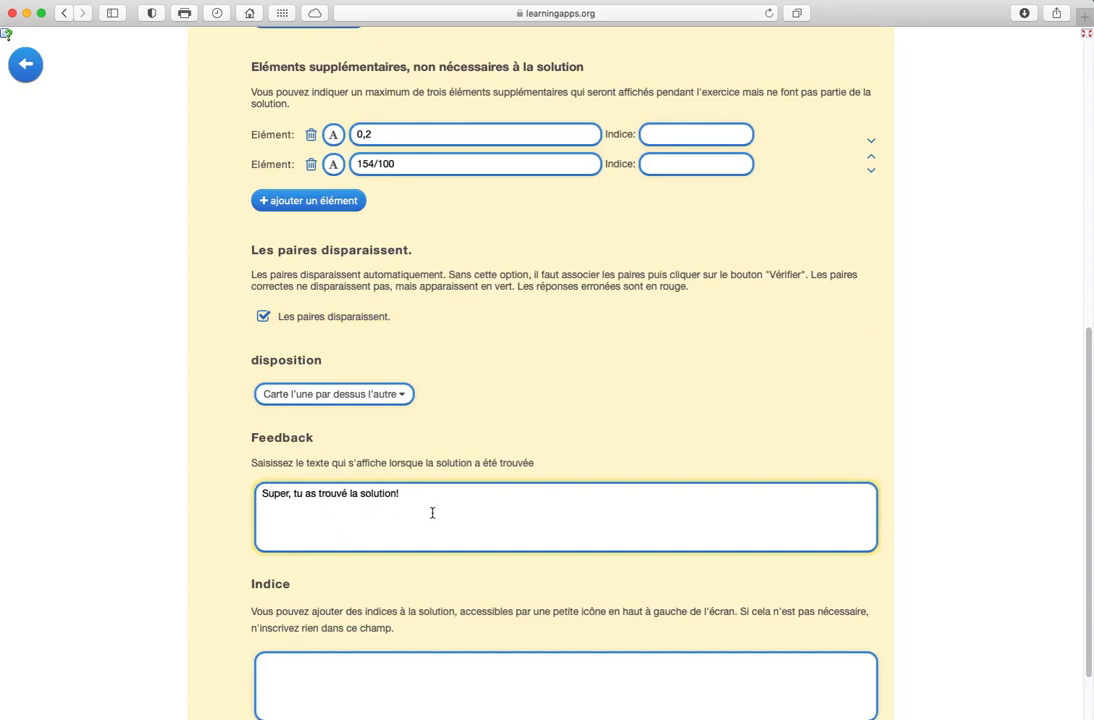
scroll(409, 491, "down", 3)
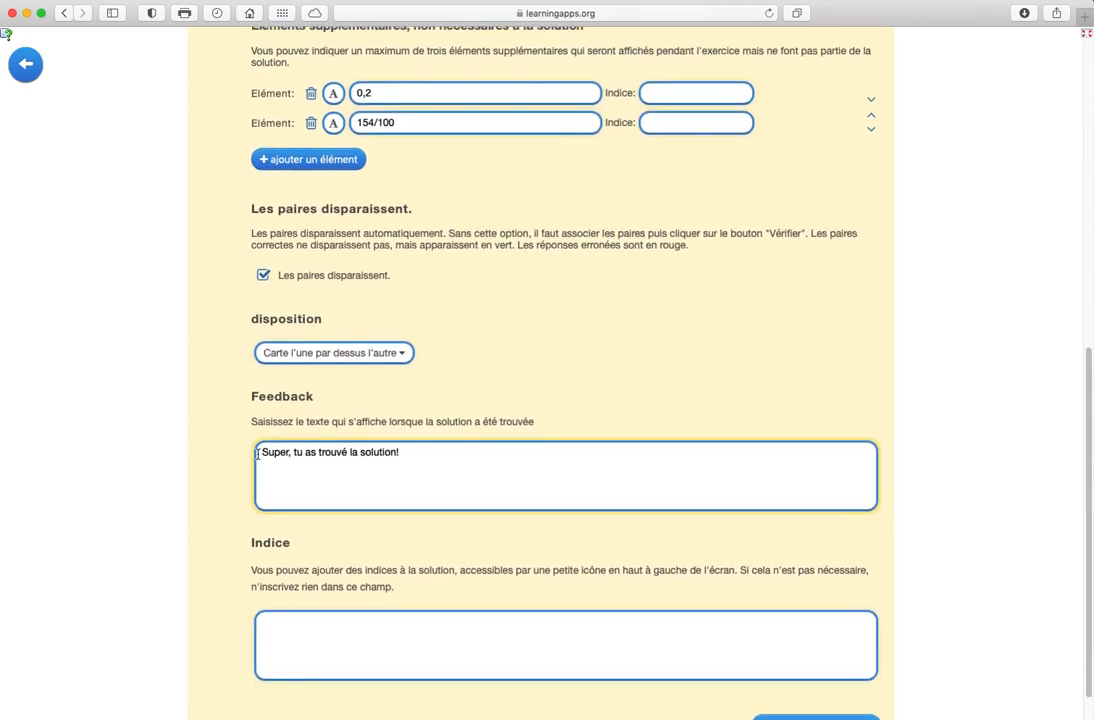
scroll(848, 689, "down", 1)
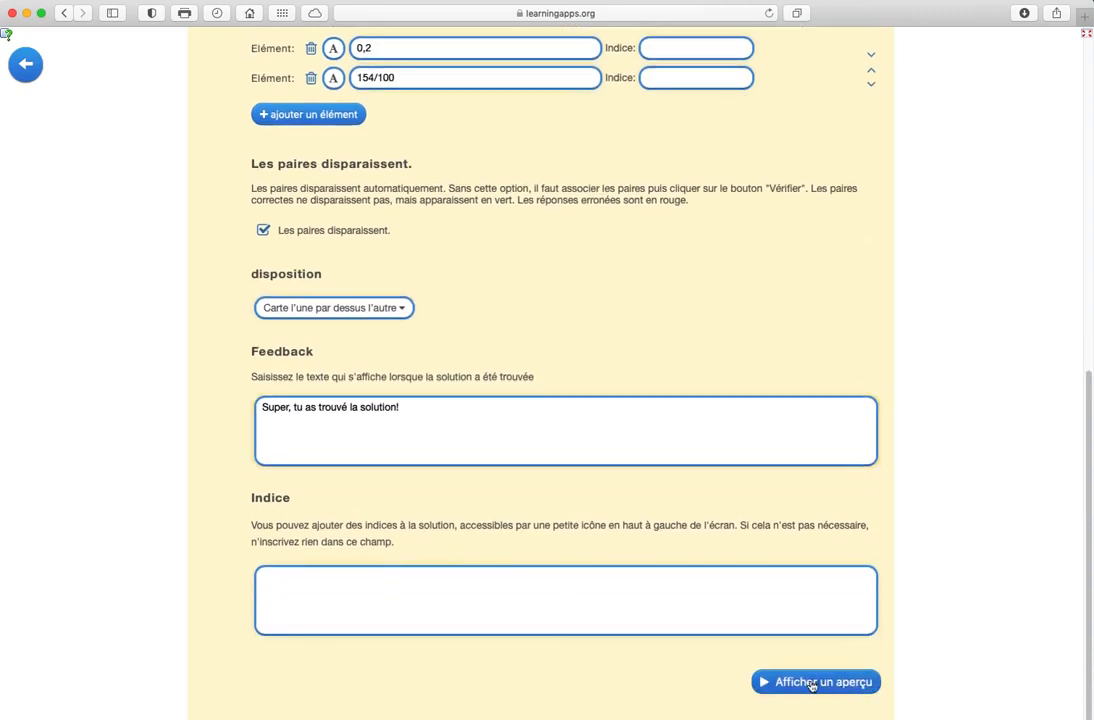
left_click(810, 683)
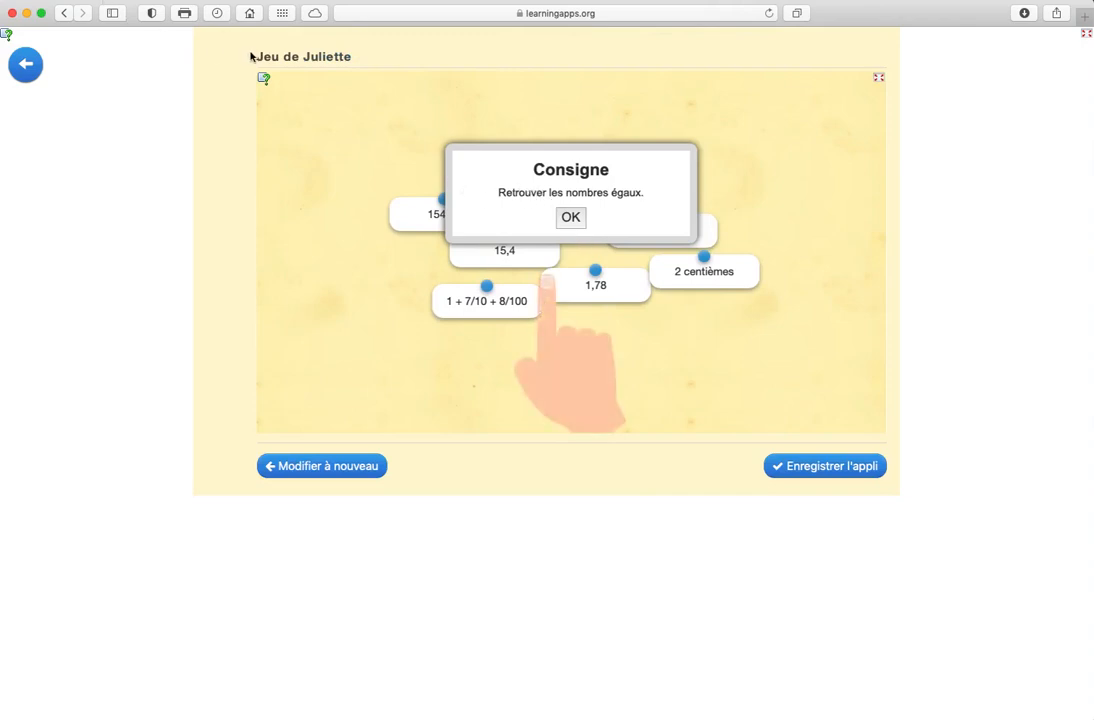
- Test the preview by dismissing its instructions and matching the three pairs of equal numbers, leaving 0,2 and 154/100 unpaired
left_click(577, 220)
left_click_drag(549, 171, 378, 119)
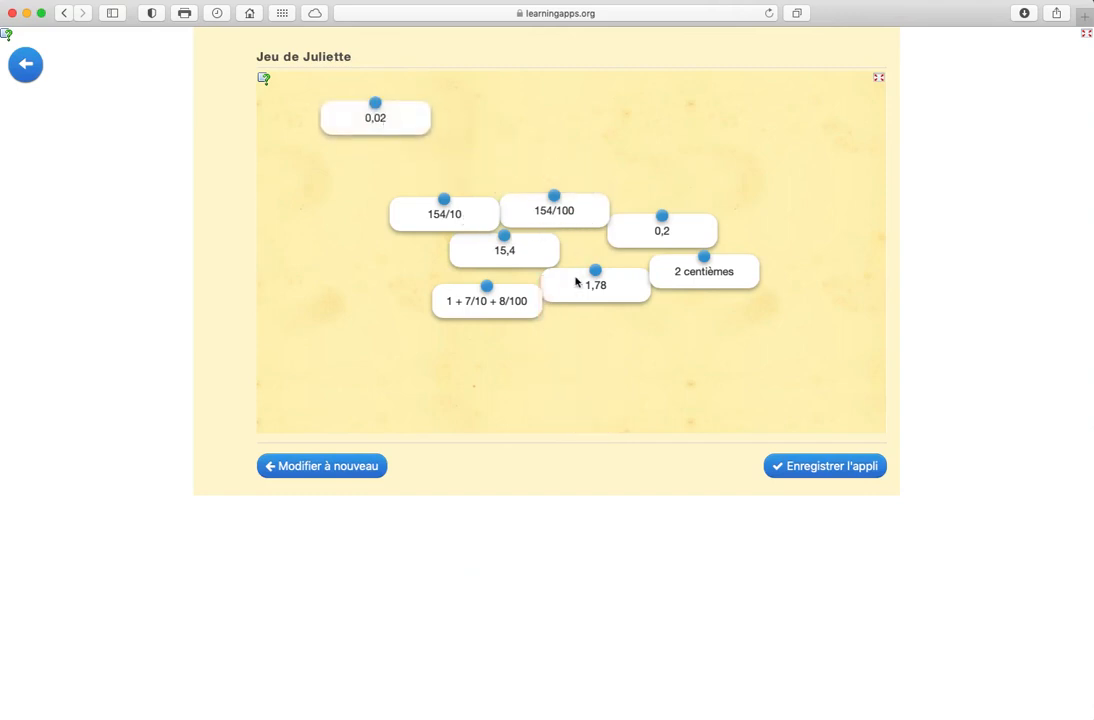
left_click_drag(715, 276, 398, 161)
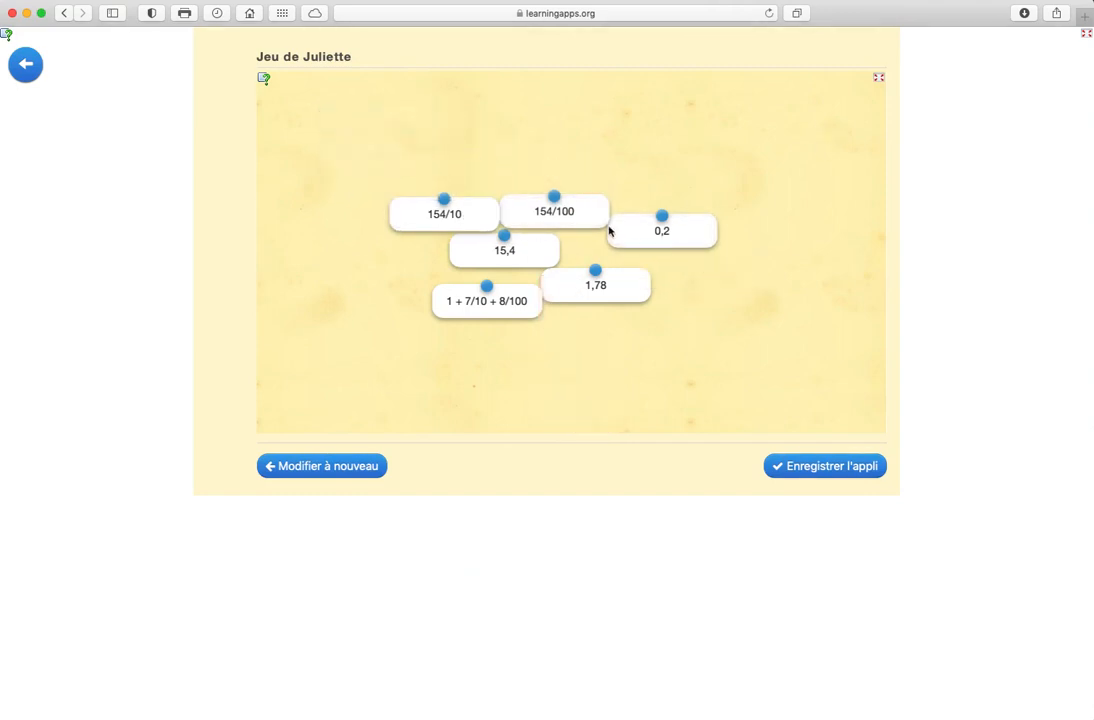
left_click_drag(571, 213, 727, 134)
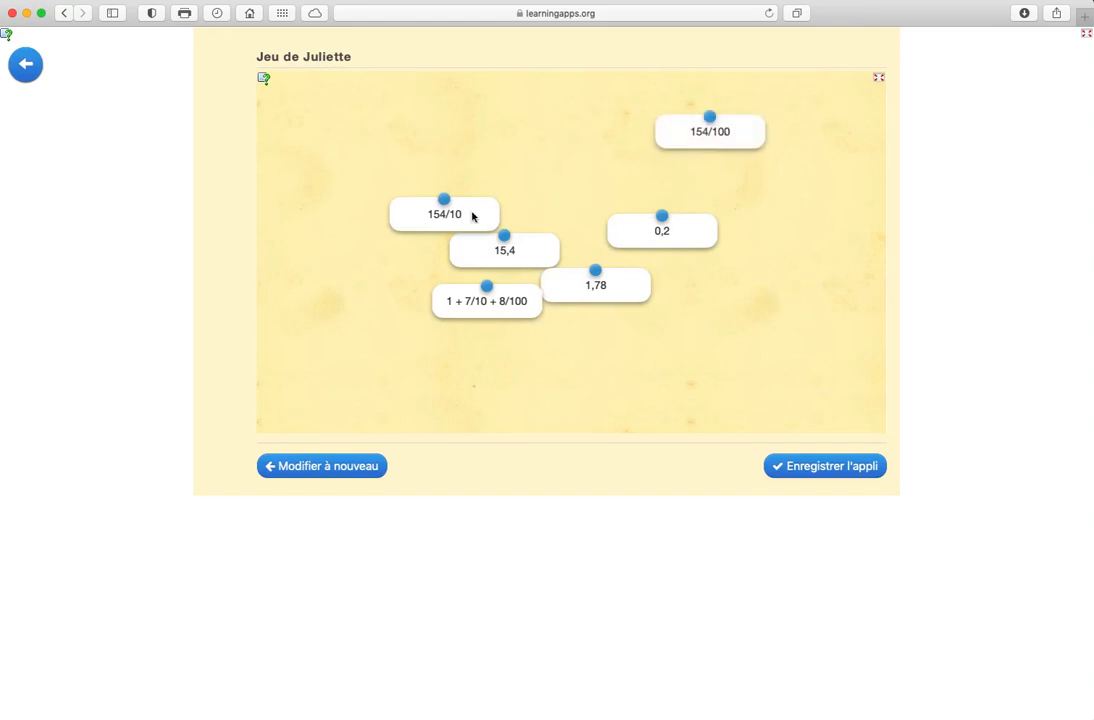
left_click_drag(459, 223, 393, 164)
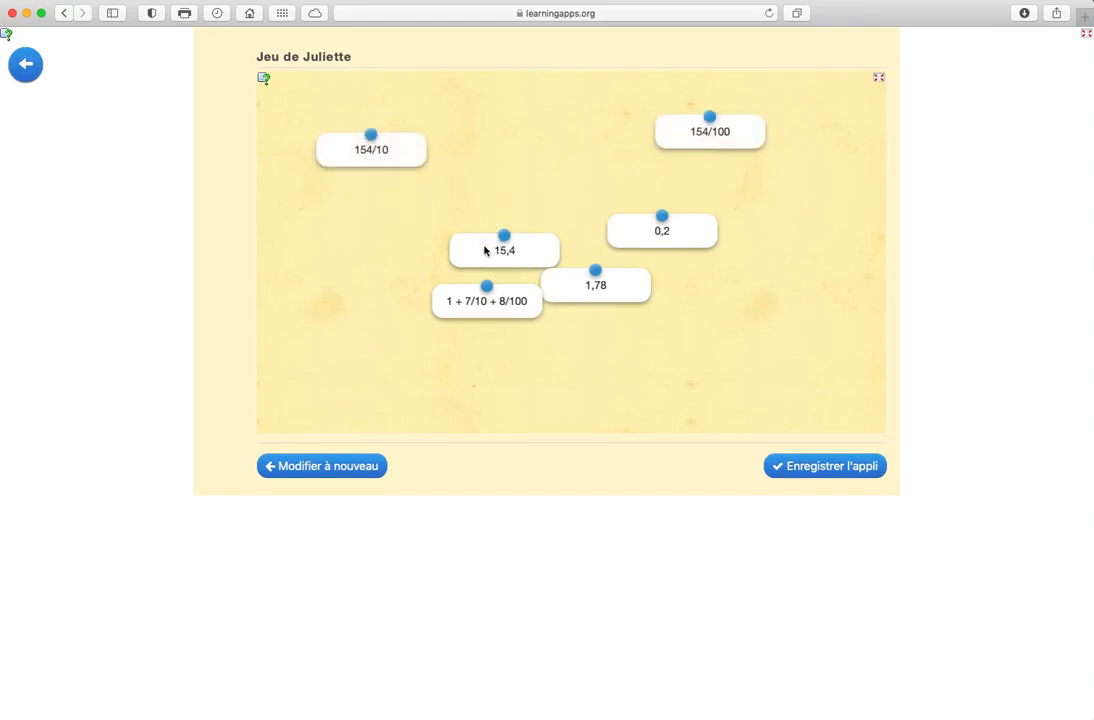
left_click_drag(488, 248, 368, 181)
left_click_drag(655, 240, 420, 160)
left_click_drag(582, 300, 476, 353)
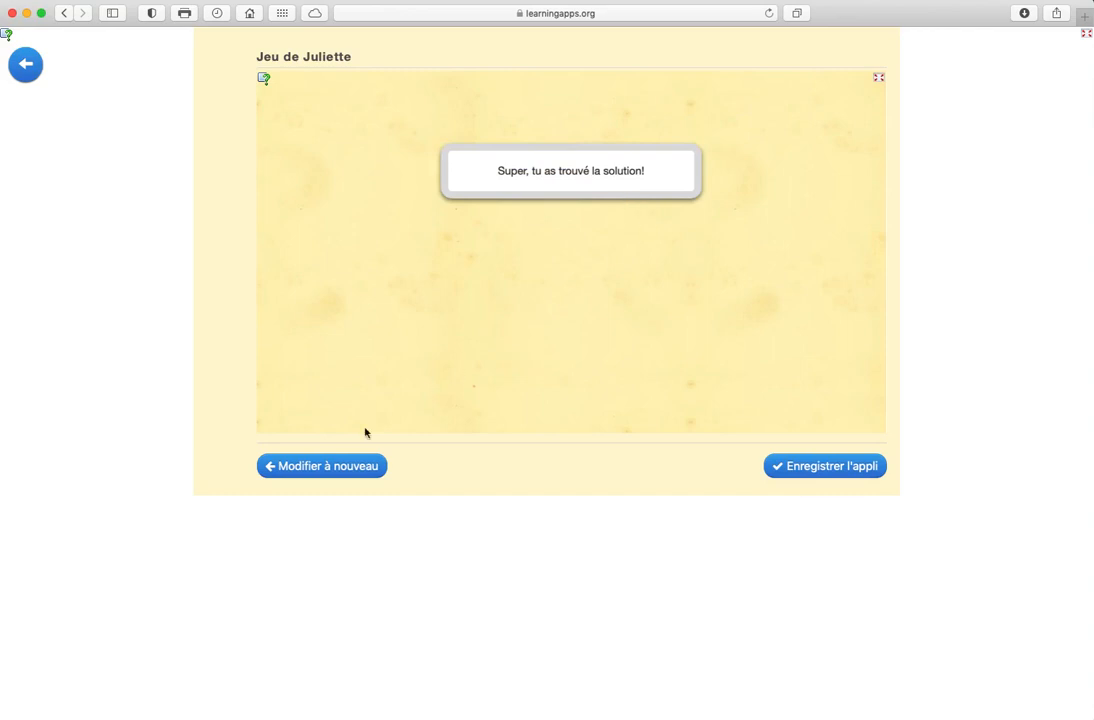
- Save the finished app and dismiss the assignment instructions on the app overview
left_click(818, 470)
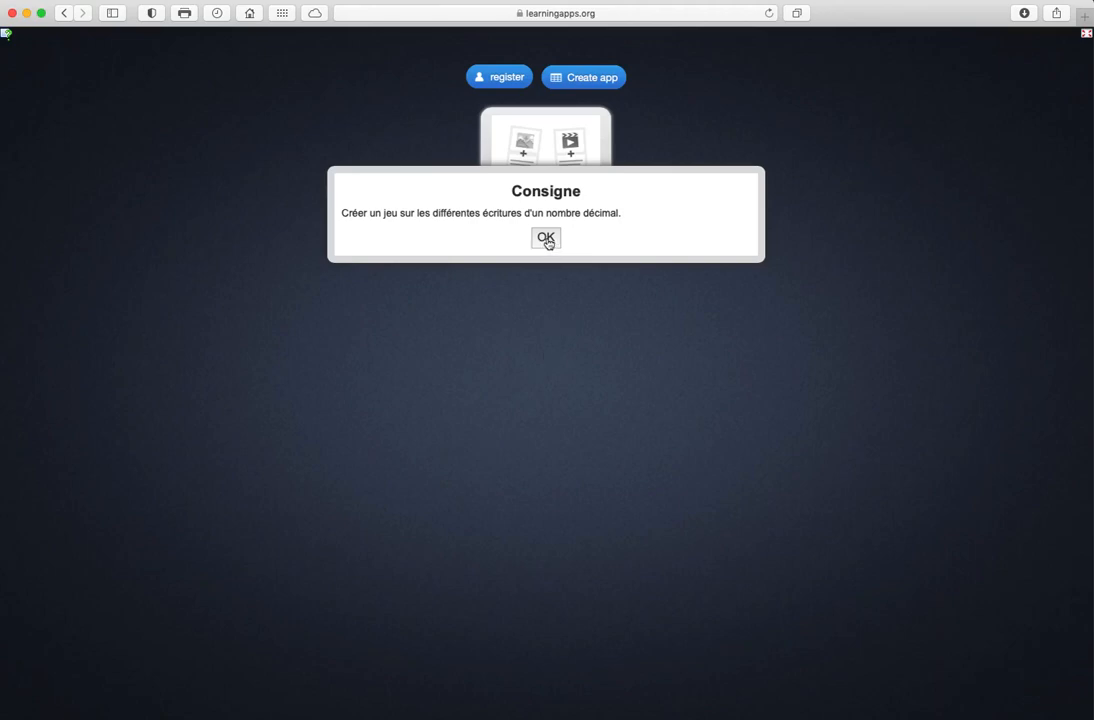
left_click(543, 240)
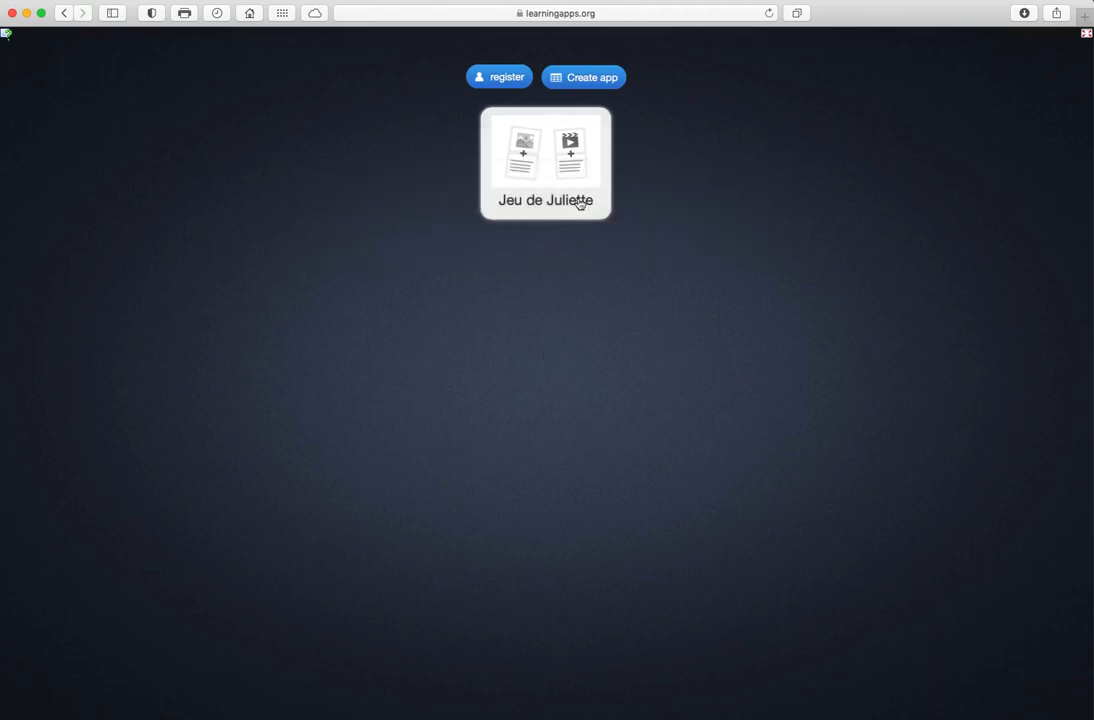